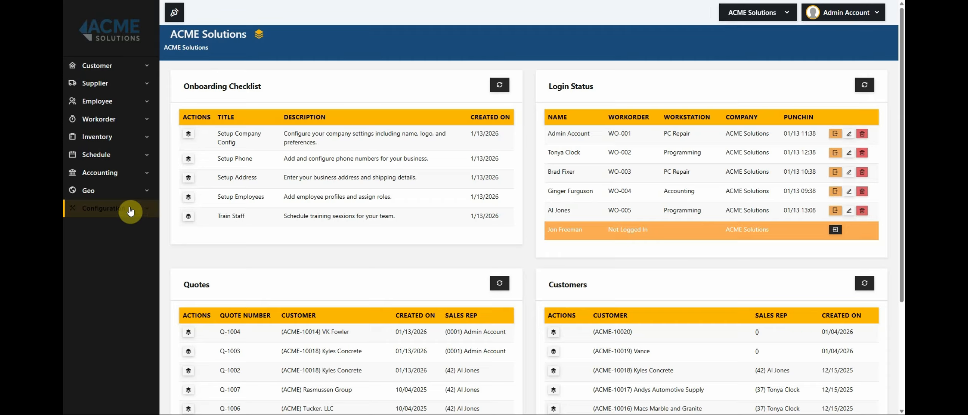
- Open the profile of ACME Solutions from the company management list in the configuration area
left_click(130, 211)
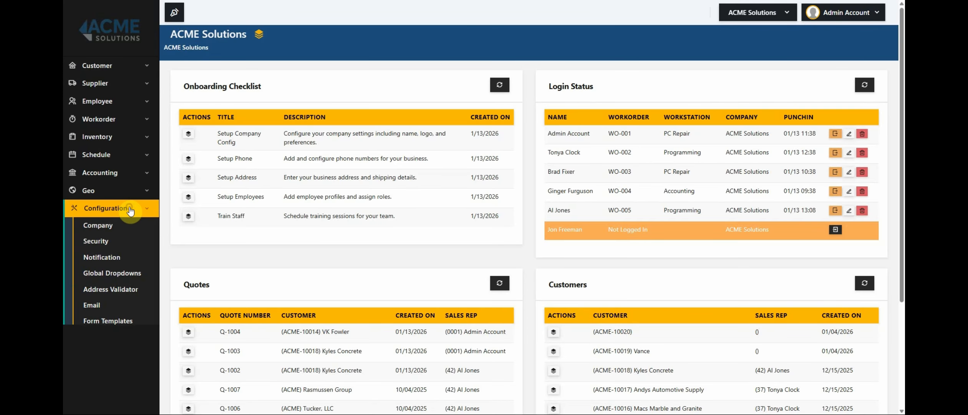
left_click(98, 230)
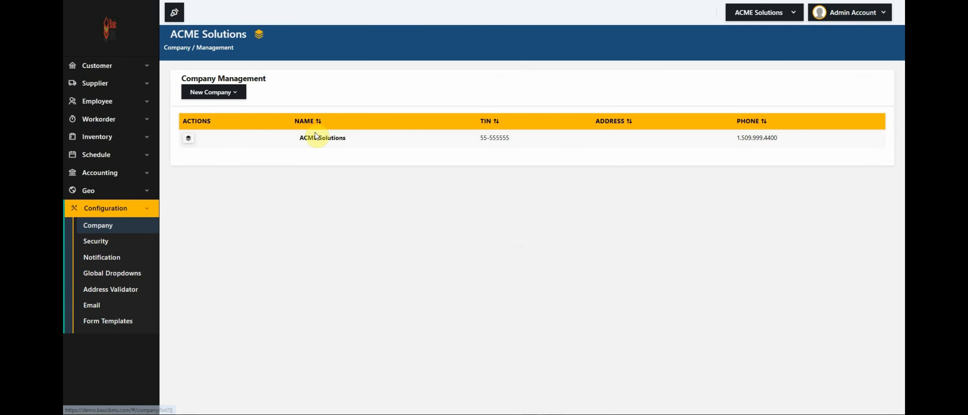
double_click(333, 139)
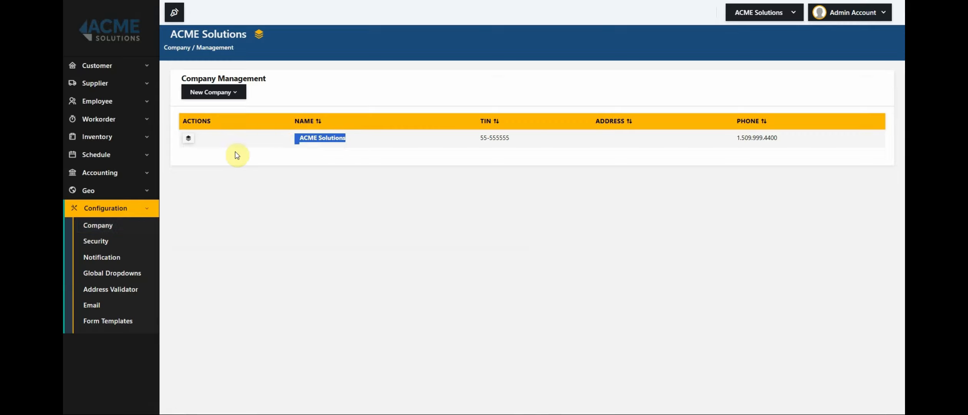
left_click(235, 154)
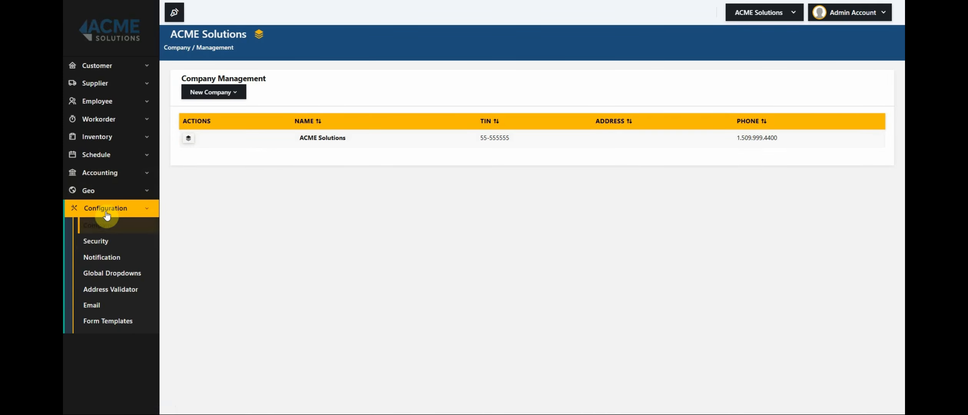
left_click(188, 141)
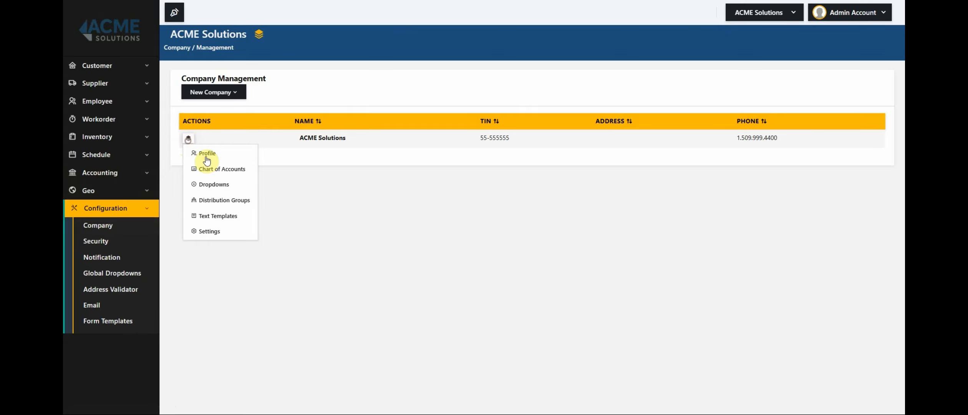
left_click(206, 157)
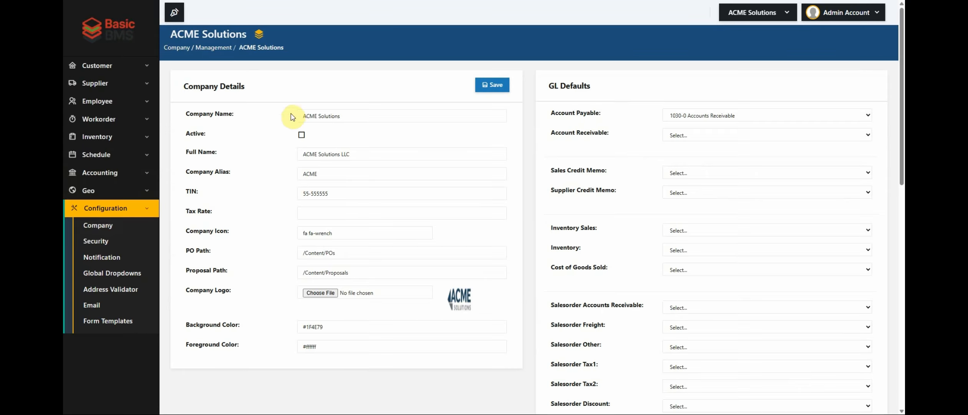
- Review the company name, full name, alias, TIN and tax rate in the company details
left_click_drag(361, 117, 256, 115)
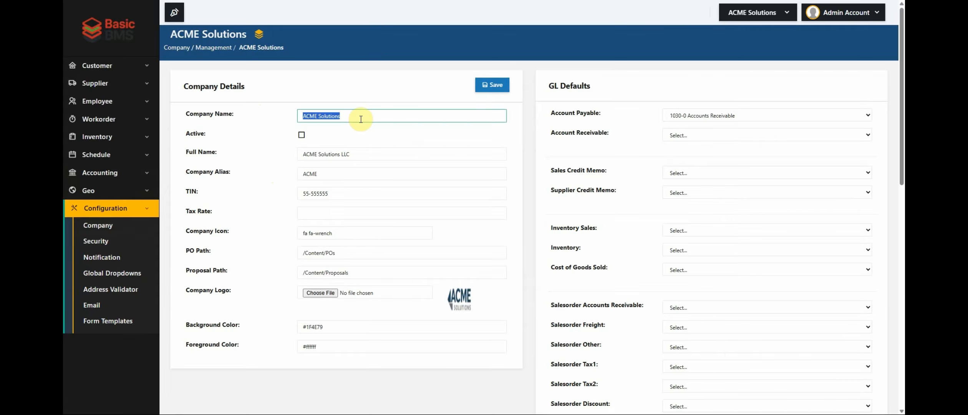
triple_click(355, 154)
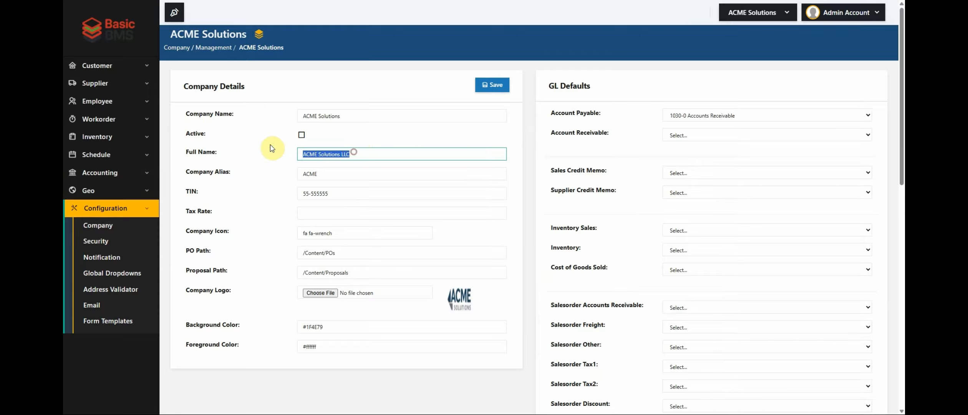
scroll(270, 153, "down", 2)
double_click(318, 85)
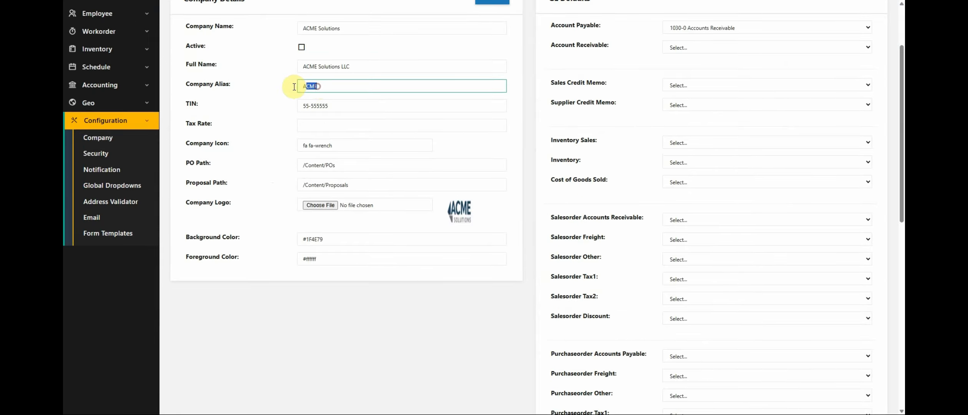
scroll(285, 95, "up", 2)
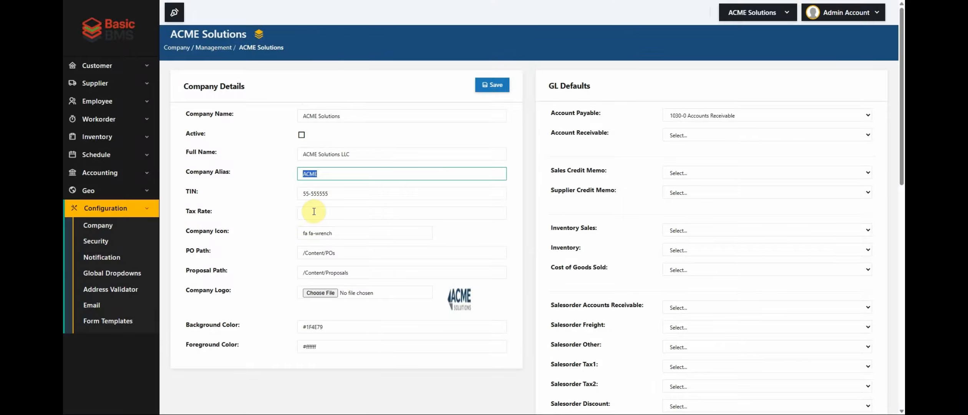
left_click_drag(335, 192, 287, 190)
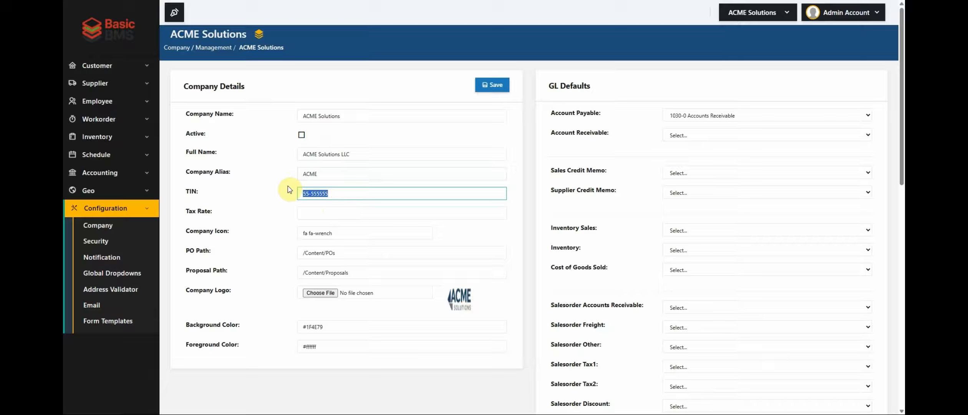
left_click(305, 213)
scroll(358, 293, "down", 1)
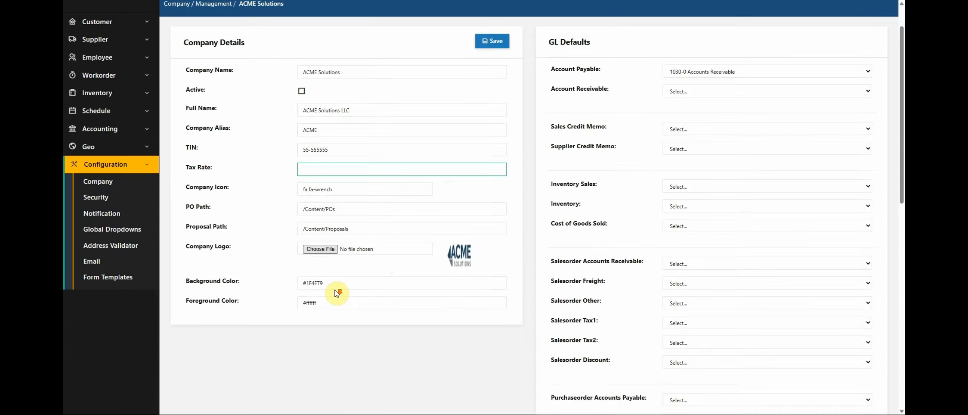
- Review the company icon, PO and proposal paths, and the background and foreground colors in the company details
left_click_drag(339, 189, 271, 182)
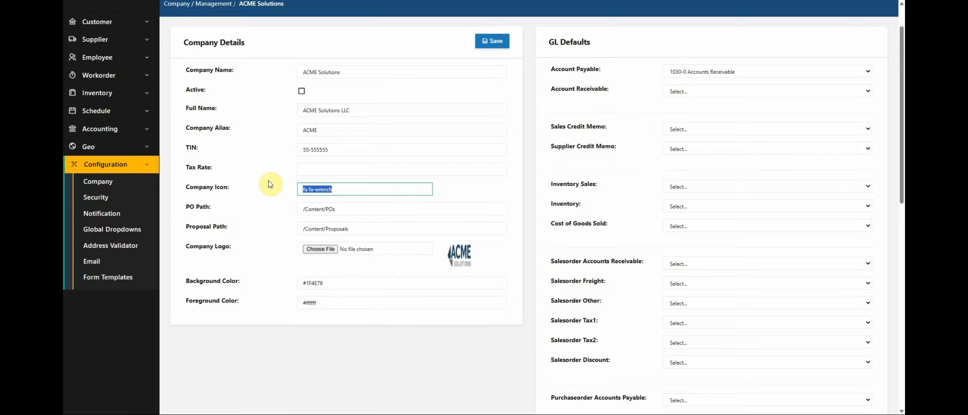
scroll(281, 215, "up", 1)
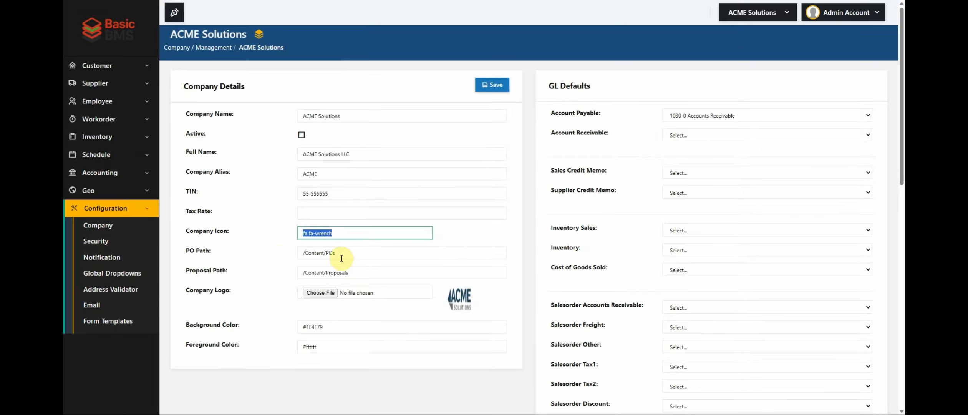
triple_click(256, 265)
scroll(262, 273, "down", 1)
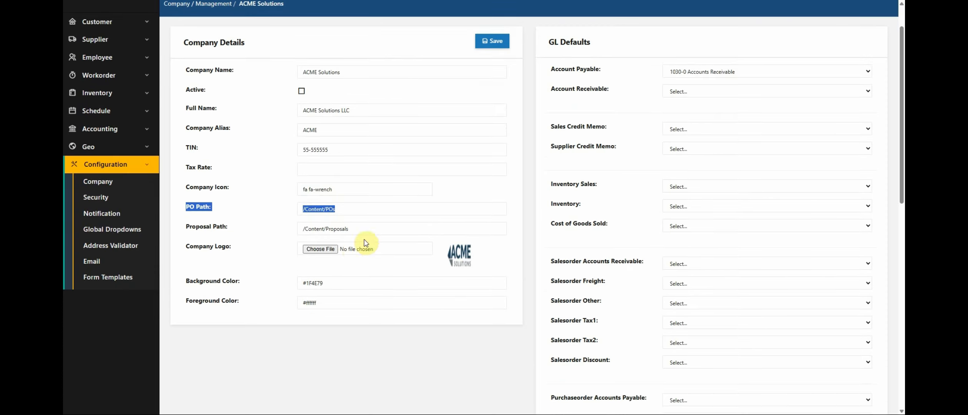
triple_click(351, 254)
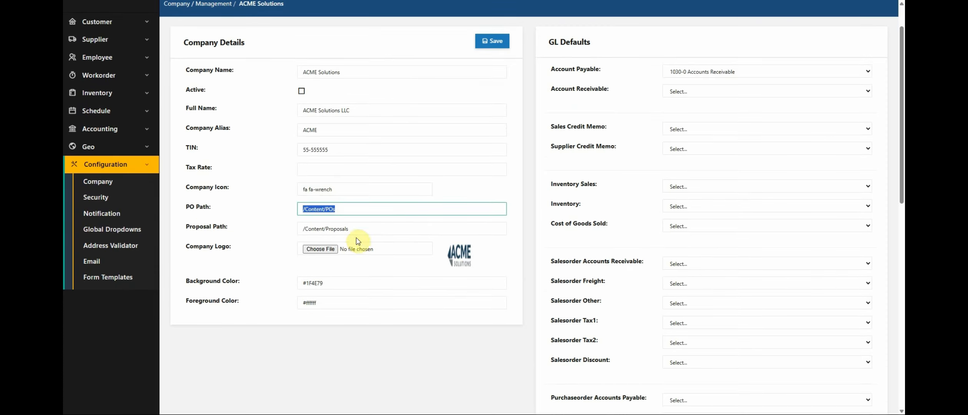
triple_click(366, 228)
triple_click(357, 207)
scroll(260, 267, "up", 1)
left_click(330, 327)
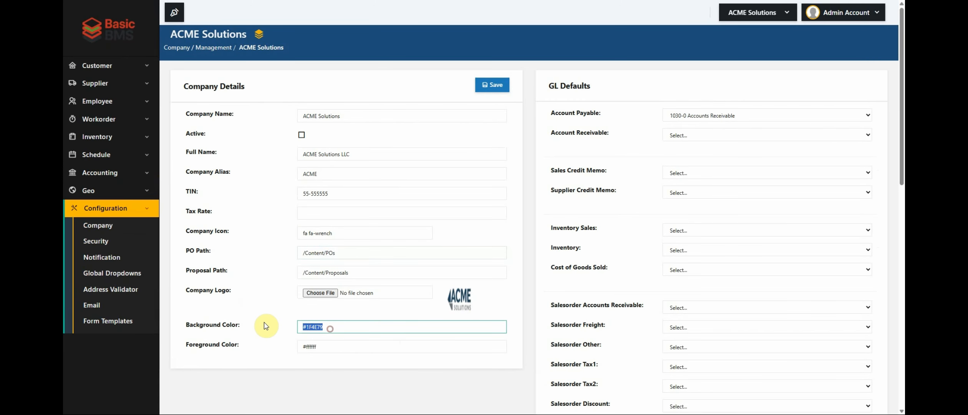
left_click(336, 344)
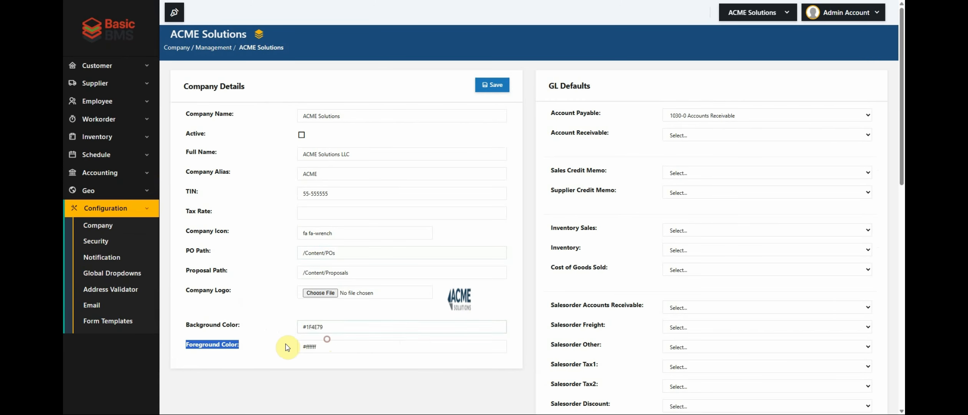
left_click(344, 350)
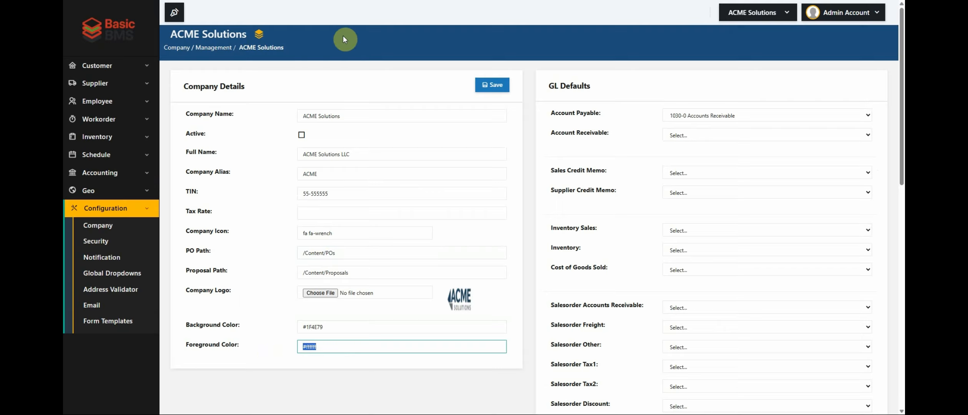
- Look through the GL Defaults, from account payable and receivable down to the purchase order accounts
scroll(623, 138, "down", 2)
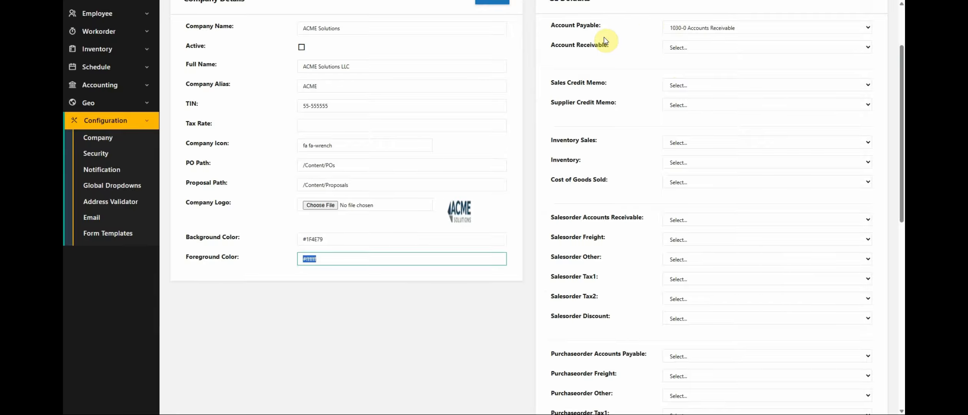
scroll(609, 61, "up", 2)
double_click(565, 86)
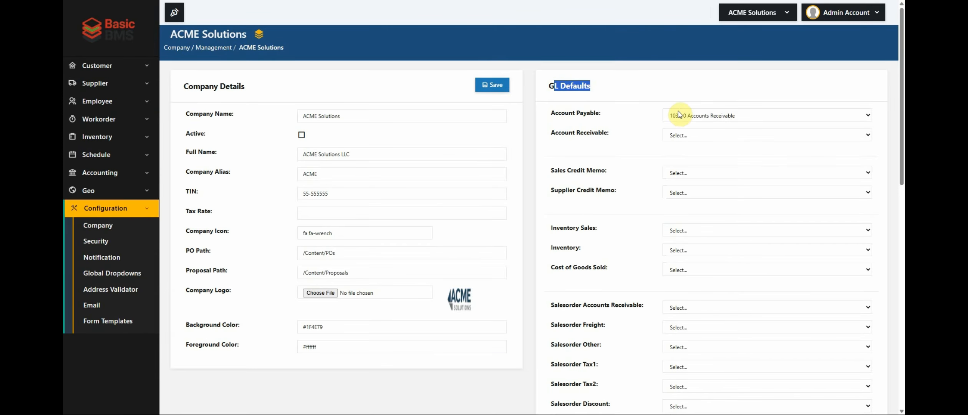
scroll(676, 119, "down", 2)
scroll(658, 319, "down", 4)
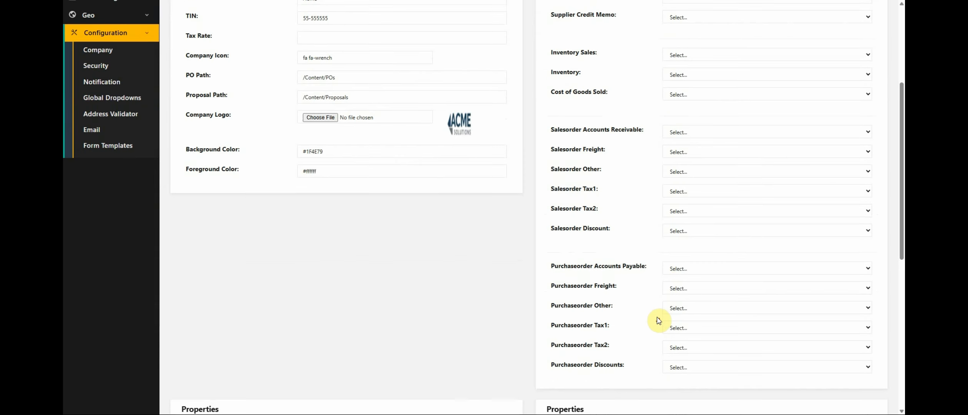
scroll(660, 320, "down", 1)
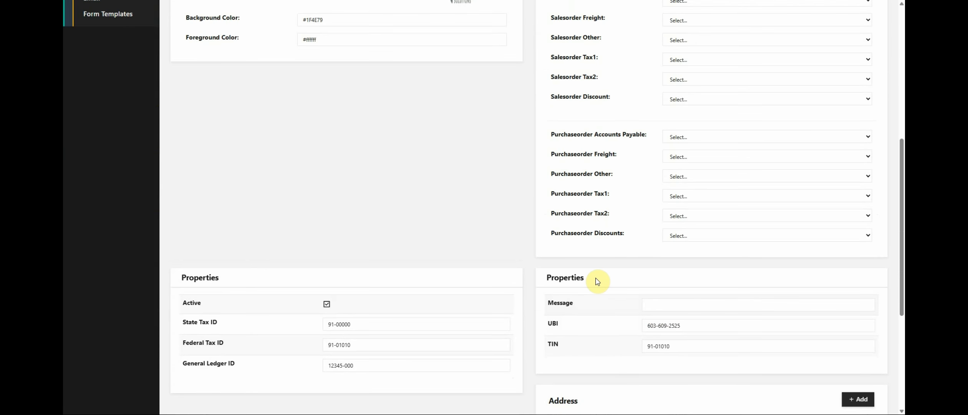
- Examine the state tax ID, federal tax ID and general ledger ID in the company's properties
scroll(598, 281, "down", 3)
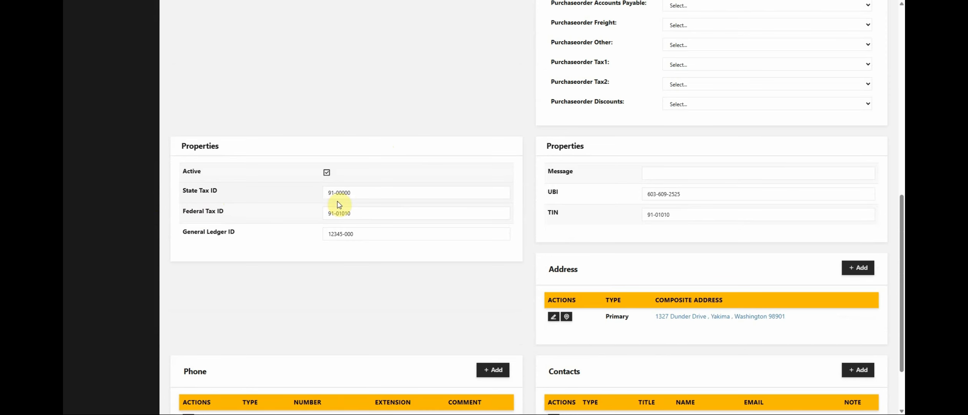
left_click_drag(363, 192, 299, 188)
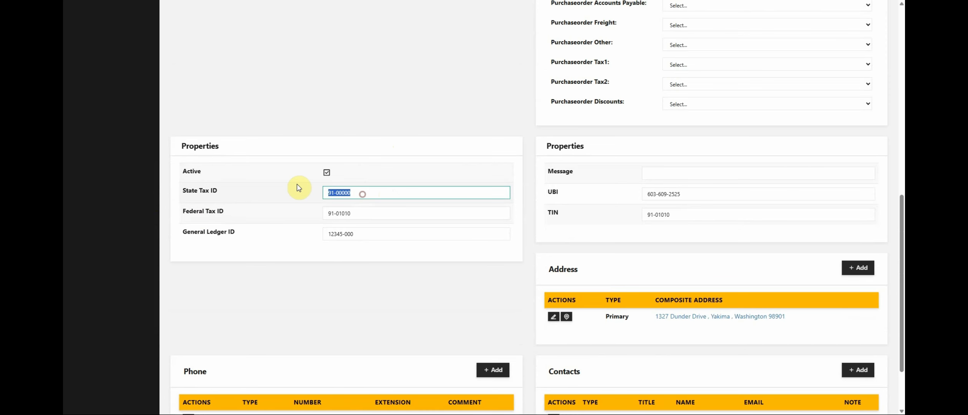
left_click_drag(369, 213, 289, 210)
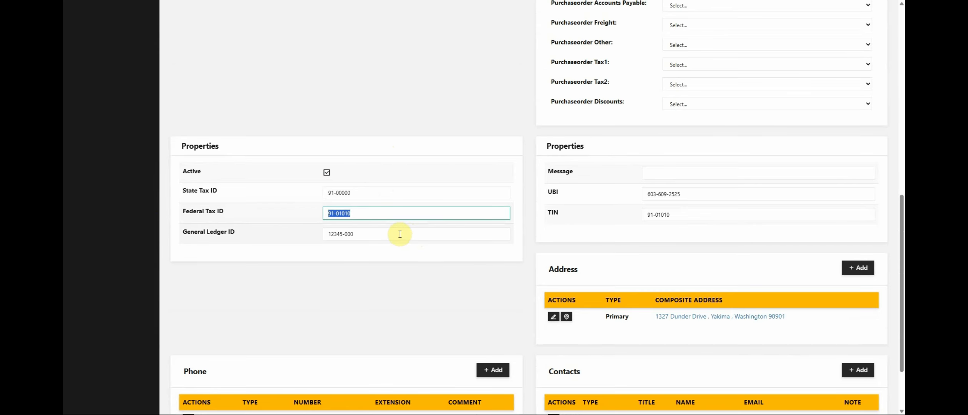
left_click_drag(382, 238, 262, 239)
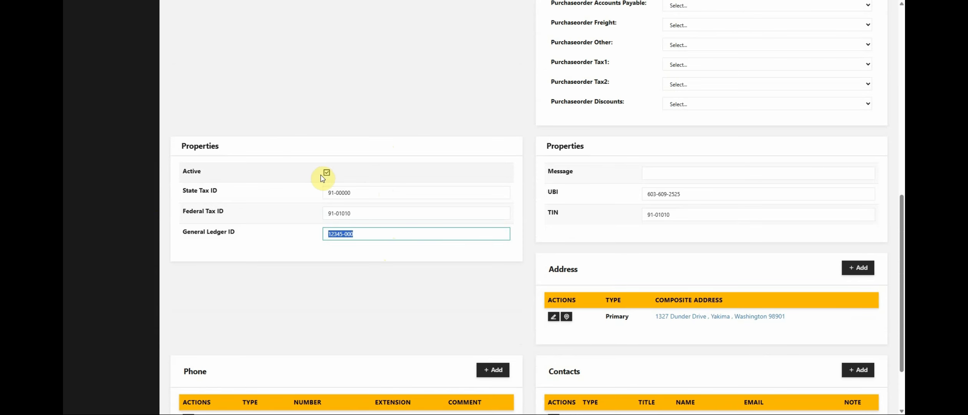
- Examine the company's address section, open the form for adding an address and check its style options
scroll(377, 257, "down", 2)
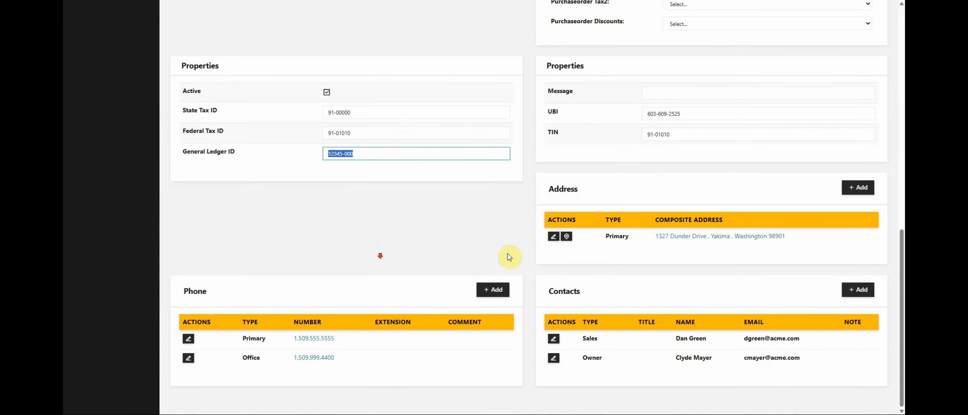
left_click_drag(787, 235, 549, 200)
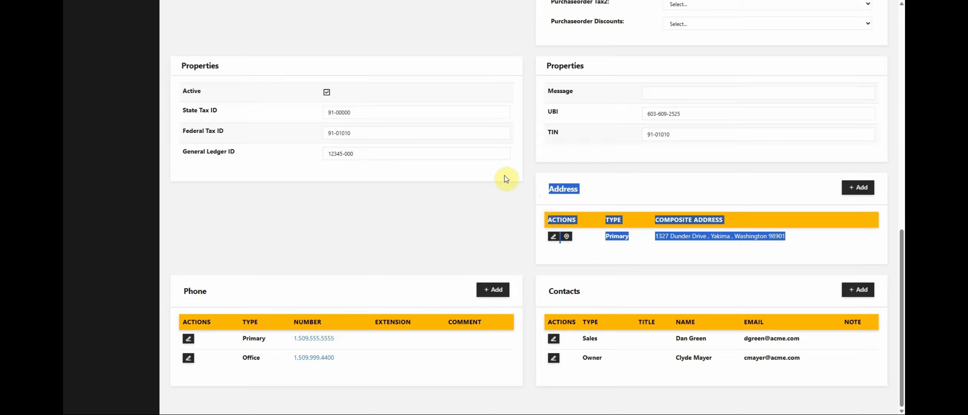
left_click(681, 196)
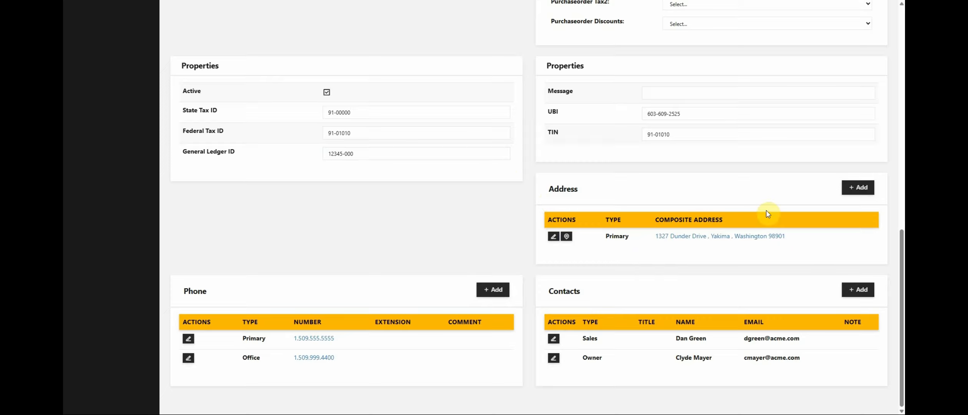
left_click(855, 190)
left_click(592, 235)
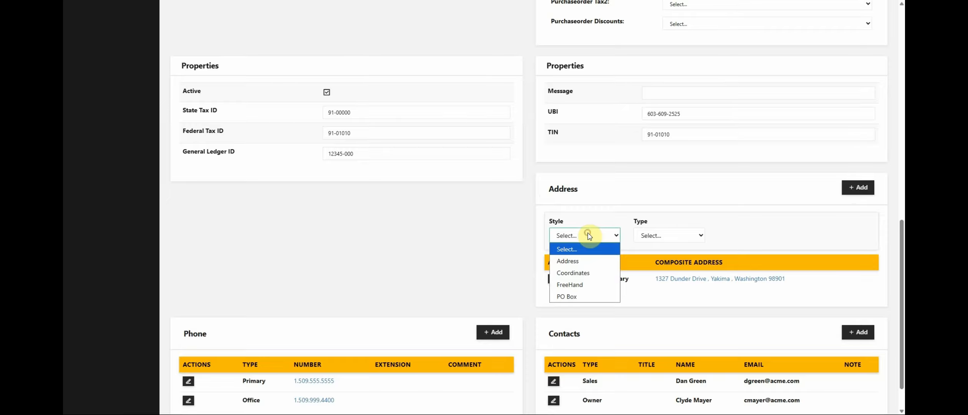
left_click(596, 215)
scroll(495, 265, "down", 1)
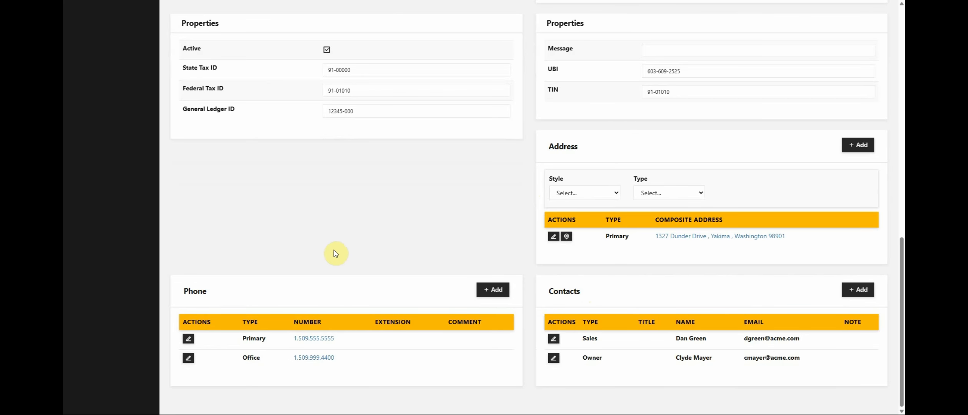
- Open the Chart of Accounts for ACME Solutions from its company profile
scroll(333, 253, "up", 3)
scroll(333, 252, "up", 10)
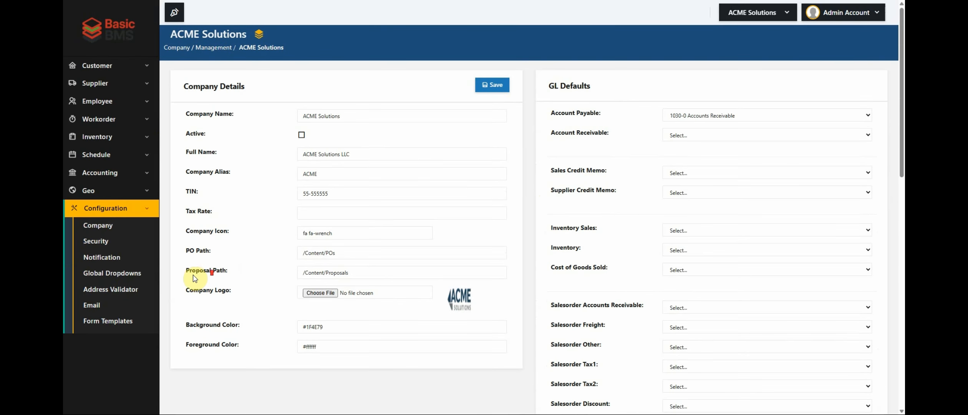
left_click(258, 34)
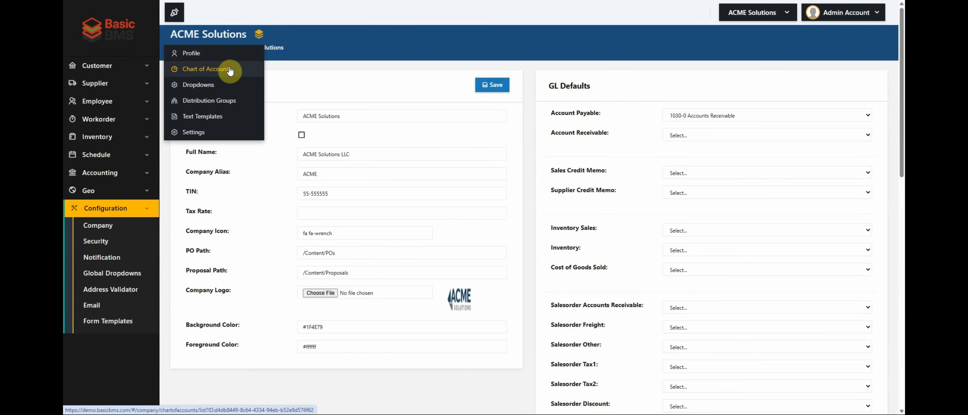
left_click(229, 70)
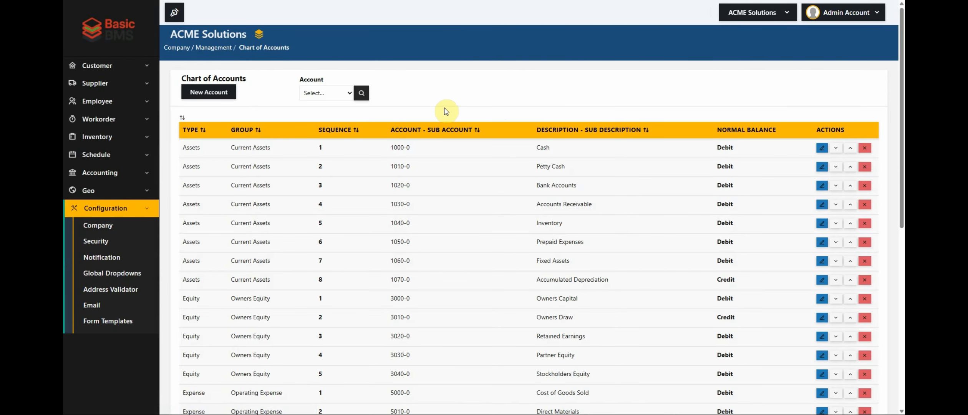
- Look through the company's chart of accounts, from the asset accounts down to the revenue accounts
scroll(445, 109, "down", 8)
scroll(446, 111, "up", 6)
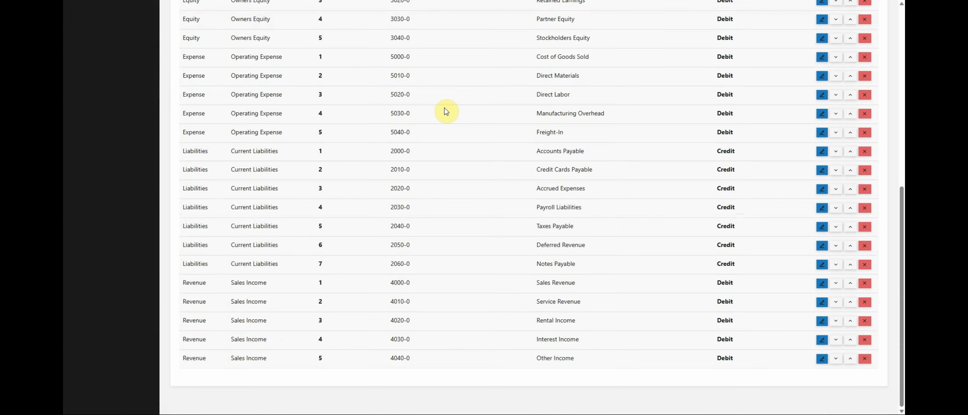
scroll(447, 111, "up", 2)
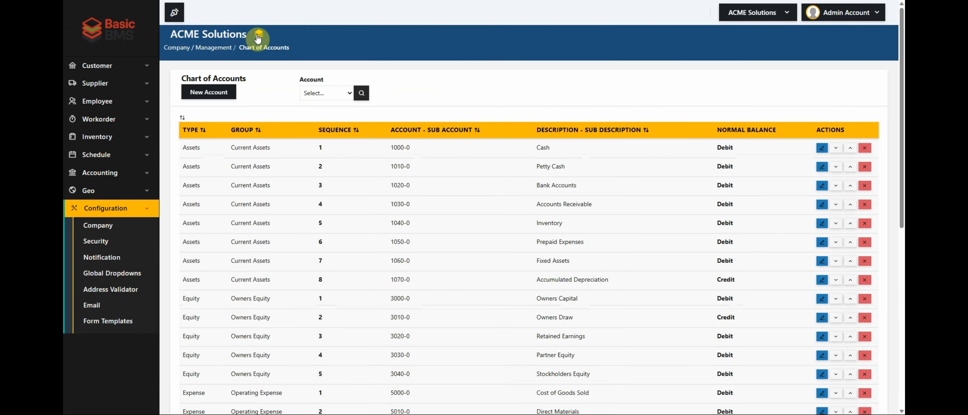
- Open the dropdown management page for ACME Solutions
left_click(258, 38)
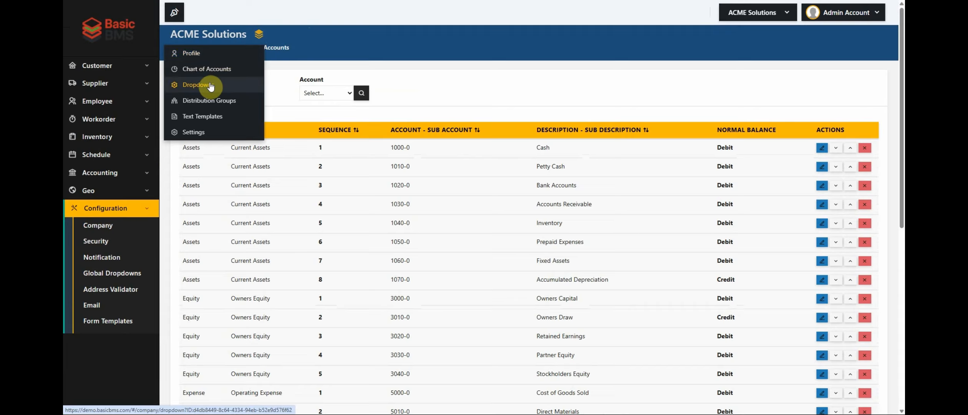
left_click(378, 72)
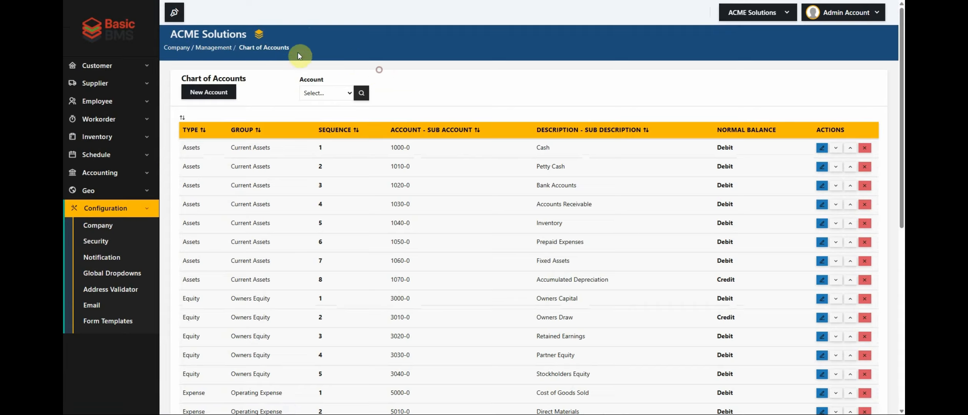
left_click(260, 38)
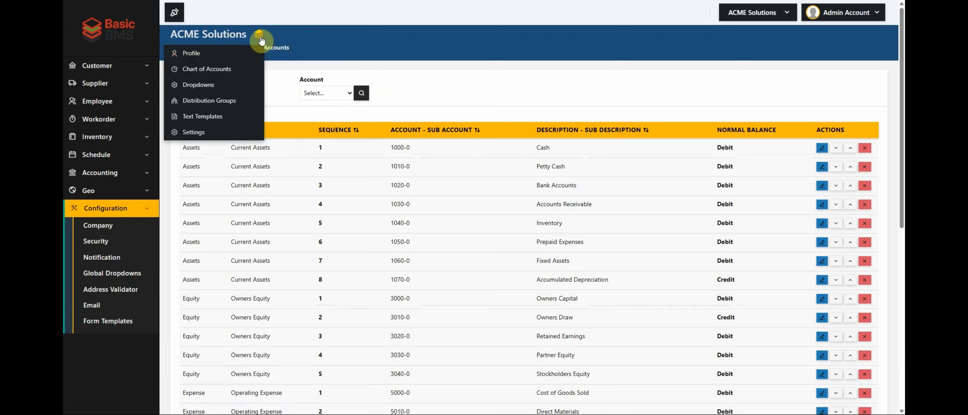
left_click(212, 85)
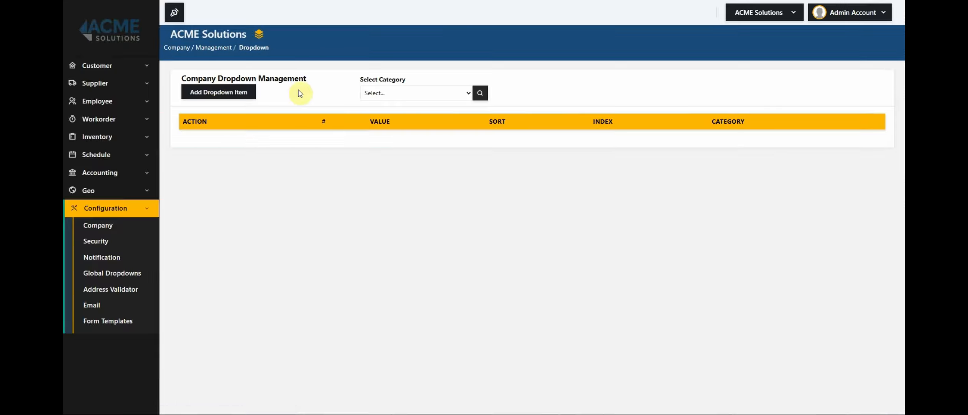
- List the dropdown items of the PaymentType category and examine their values
left_click(375, 93)
left_click(384, 118)
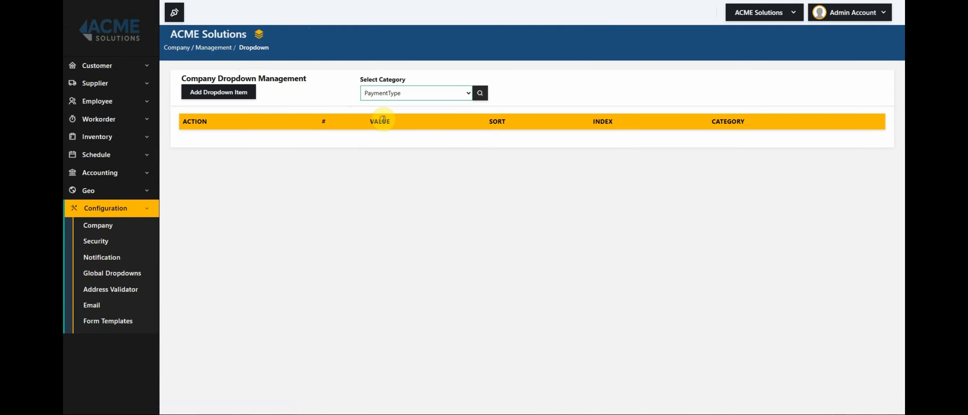
left_click(482, 93)
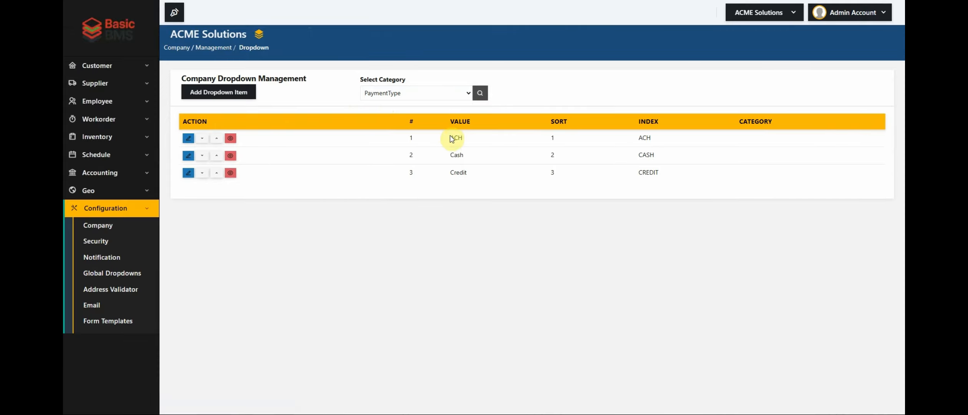
left_click_drag(449, 138, 472, 181)
left_click(431, 192)
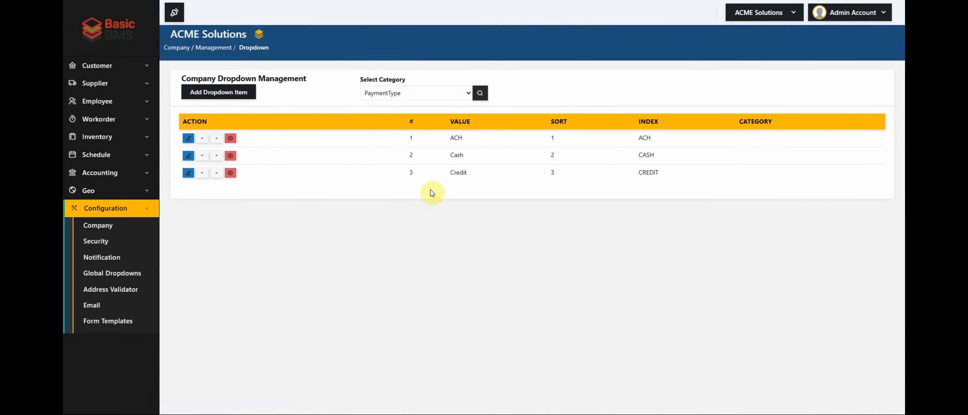
- Add and save a PaymentType dropdown item with value Test and index T, and switch that item's visibility off
left_click(225, 97)
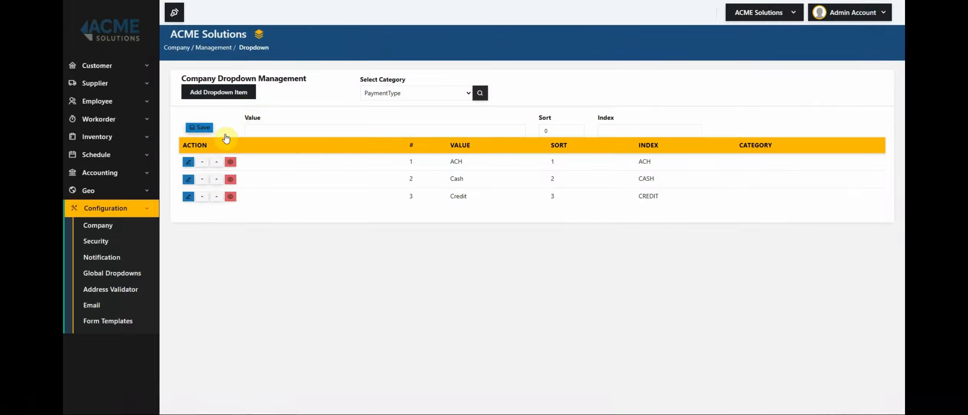
left_click(266, 129)
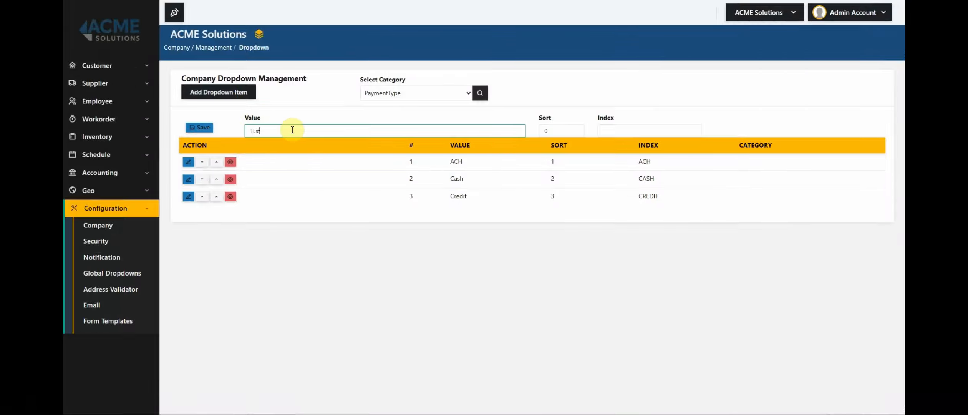
key("Tab")
key("shift+Tab")
key("Tab")
key("Tab")
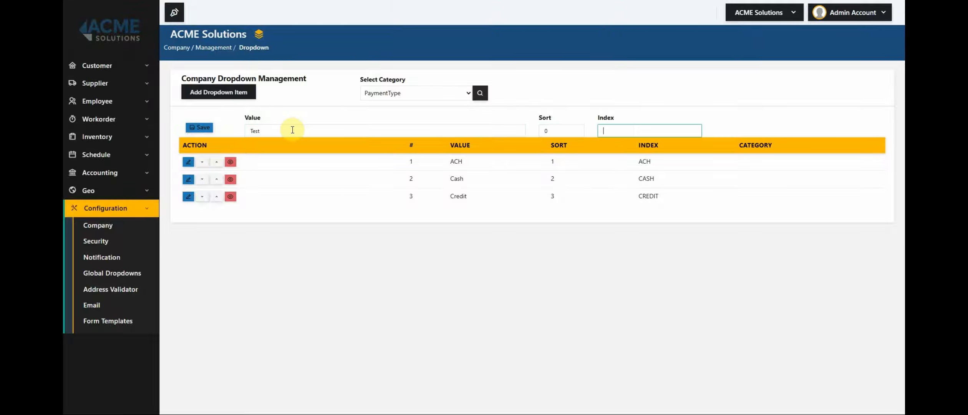
left_click(200, 127)
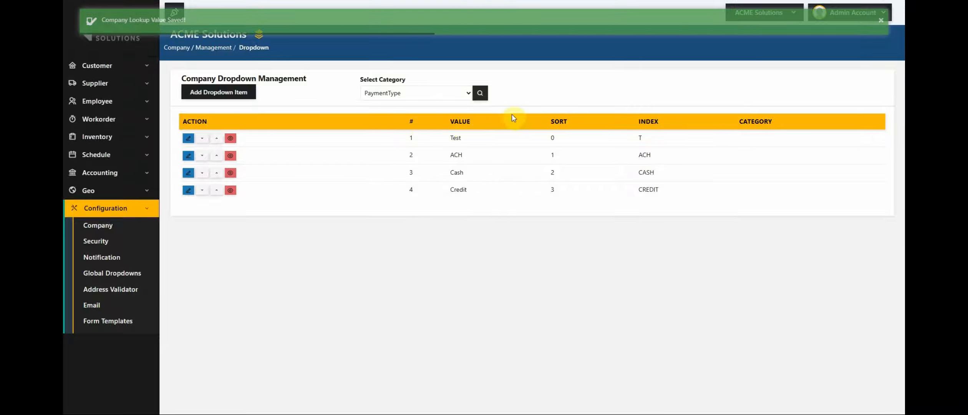
left_click_drag(666, 136, 544, 148)
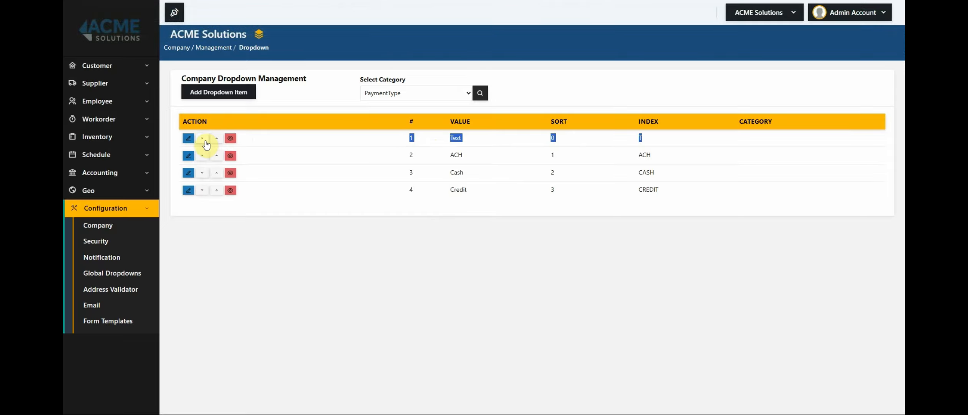
left_click(231, 138)
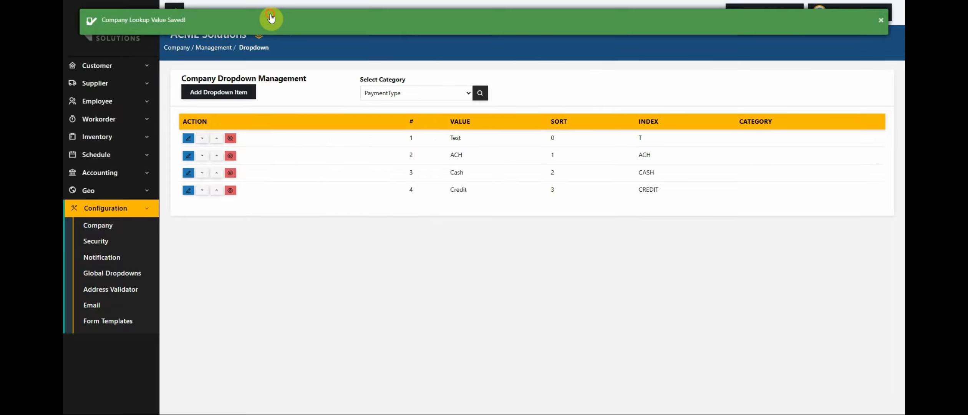
- Look up the dropdown items of the Automotive category and those of the MaterialProperty category
left_click(398, 95)
left_click(394, 189)
left_click(480, 92)
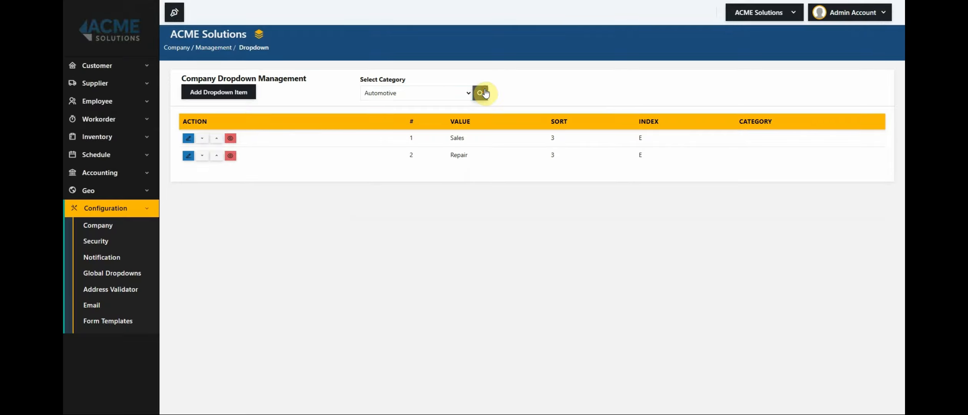
left_click(432, 97)
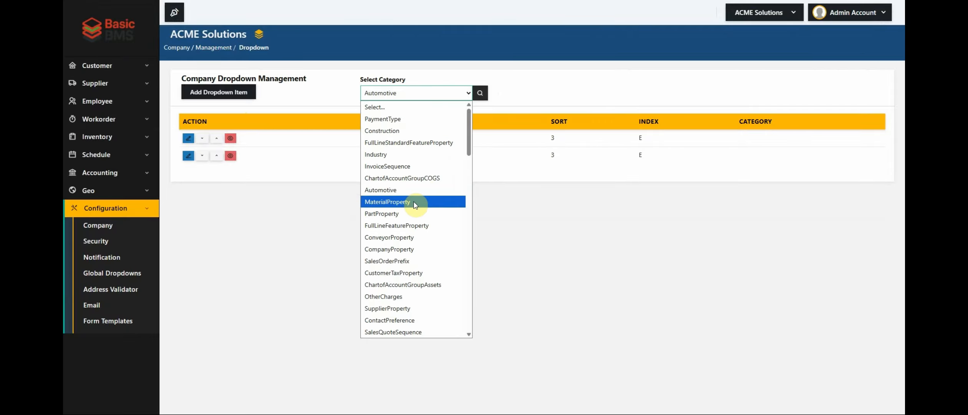
left_click(411, 202)
left_click(480, 93)
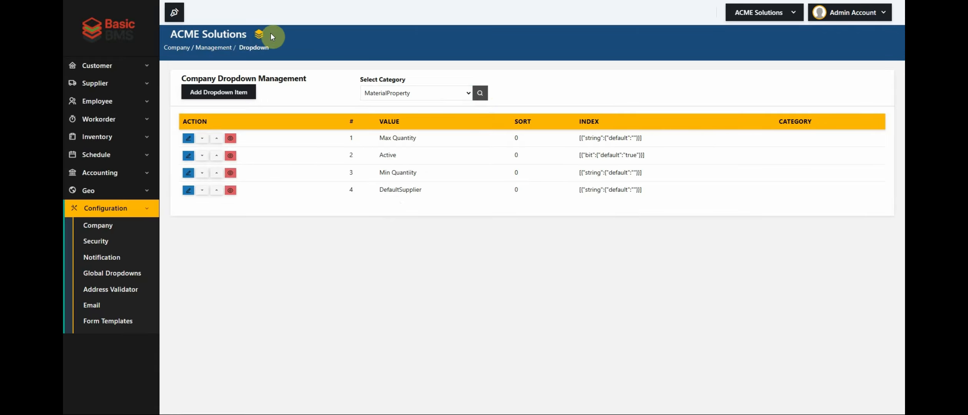
- Open the company's text templates, bring up the new template form and check the available template types
left_click(259, 34)
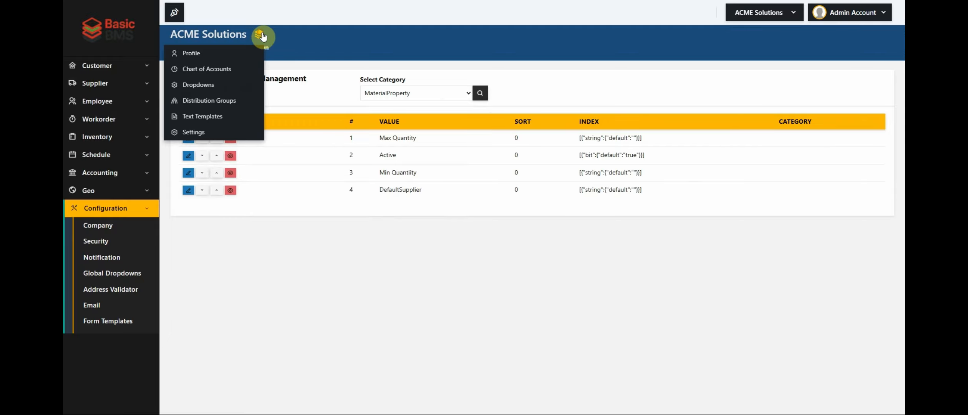
left_click(213, 117)
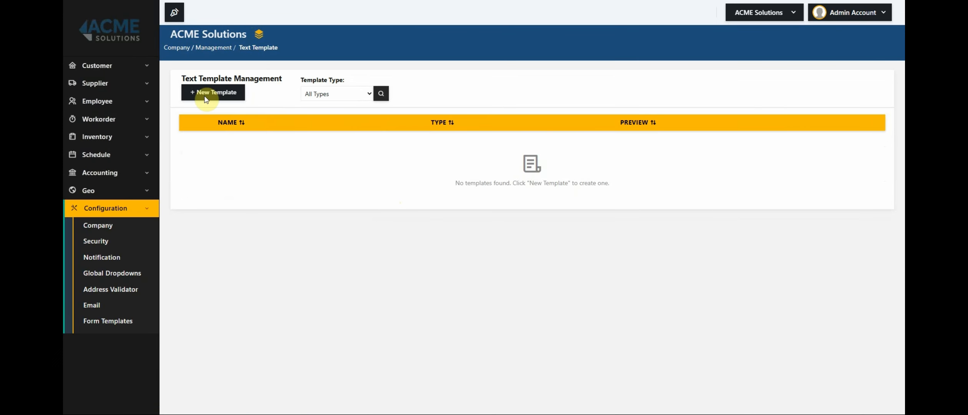
left_click(214, 99)
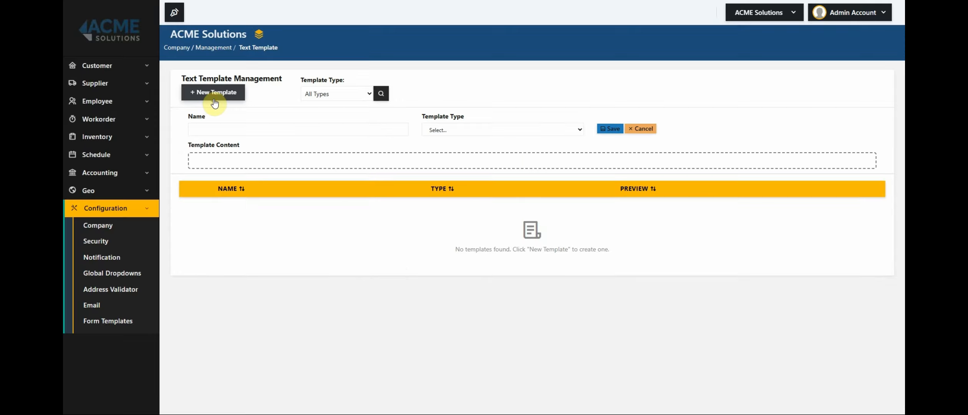
left_click(313, 99)
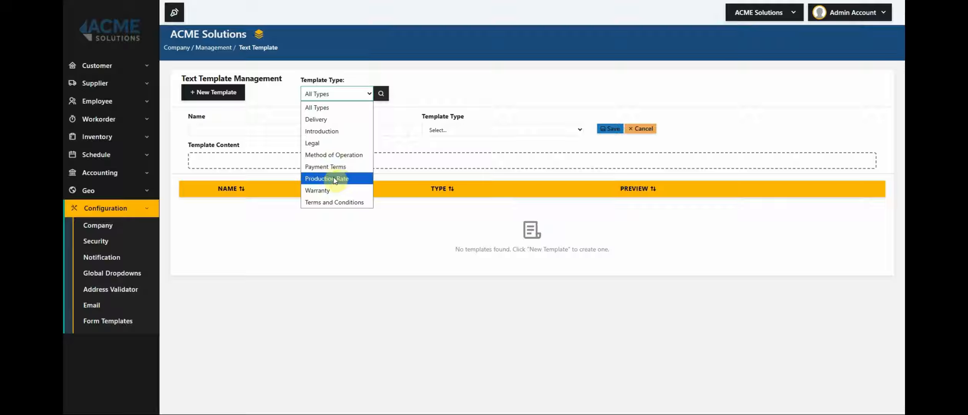
left_click(442, 86)
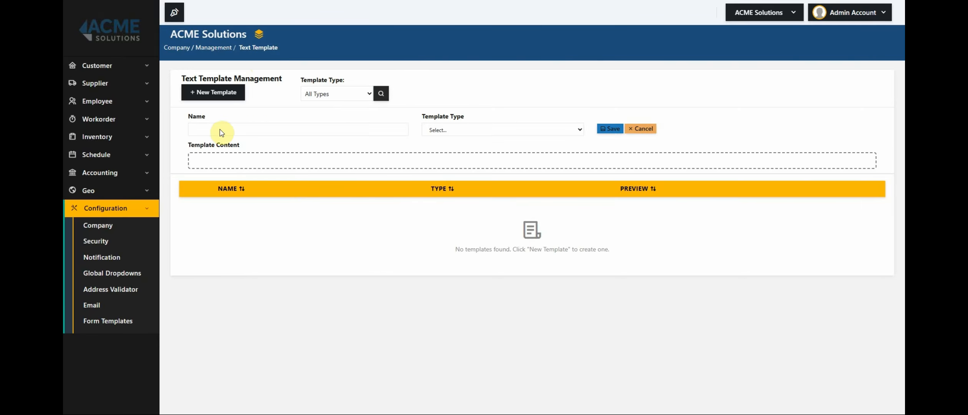
- Open the company settings and list the settings of type Numbering
left_click(259, 35)
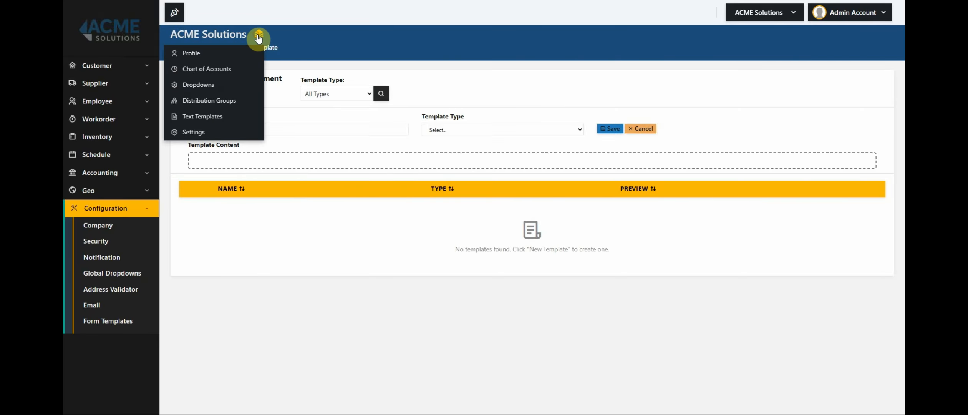
left_click(198, 132)
left_click(334, 92)
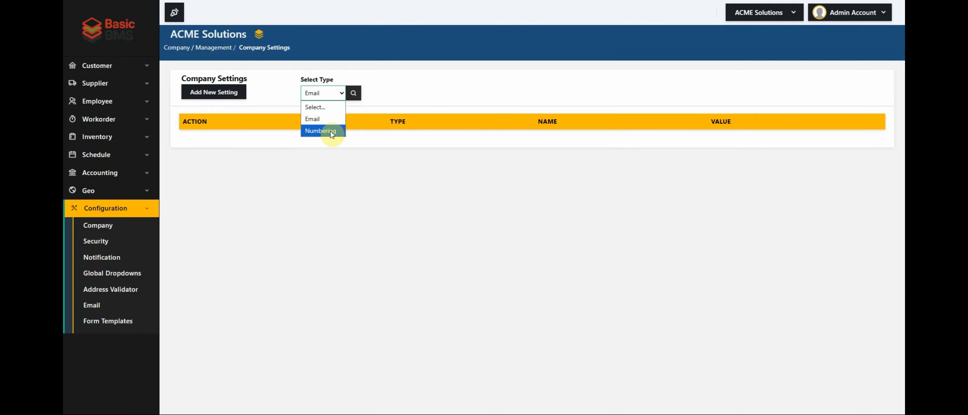
left_click(328, 130)
left_click(353, 93)
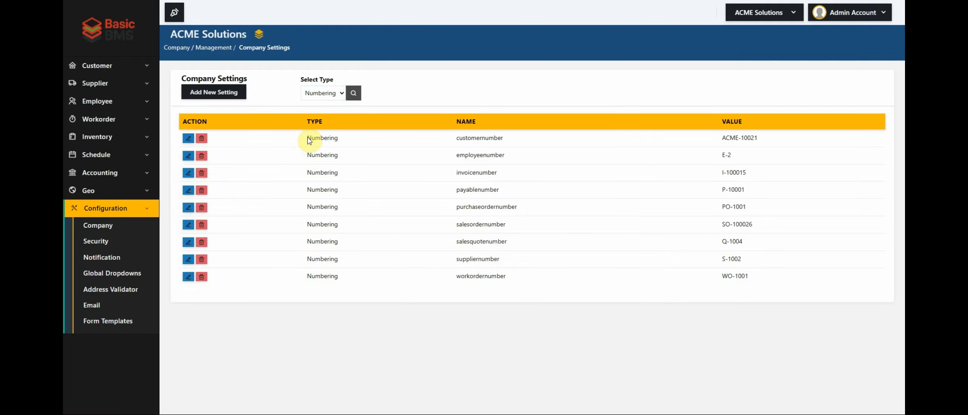
- Examine the names and values of the numbering settings, from customer number down to work order number
left_click_drag(453, 139, 532, 147)
left_click_drag(455, 157, 521, 163)
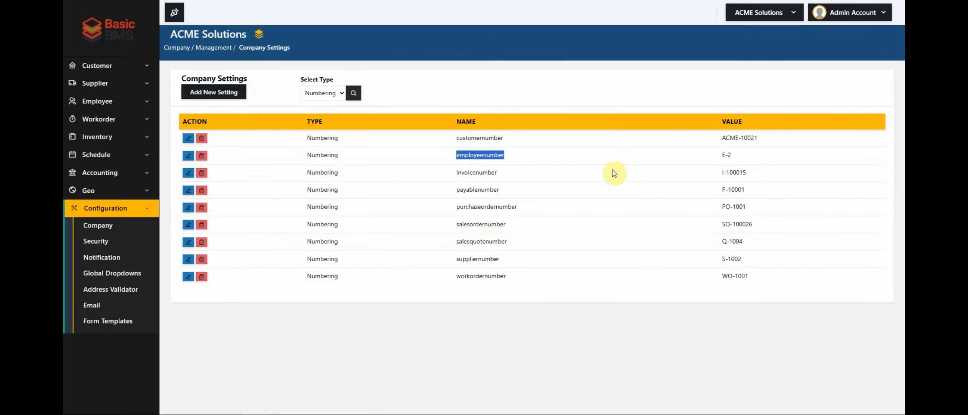
left_click(728, 137)
left_click_drag(729, 137, 766, 285)
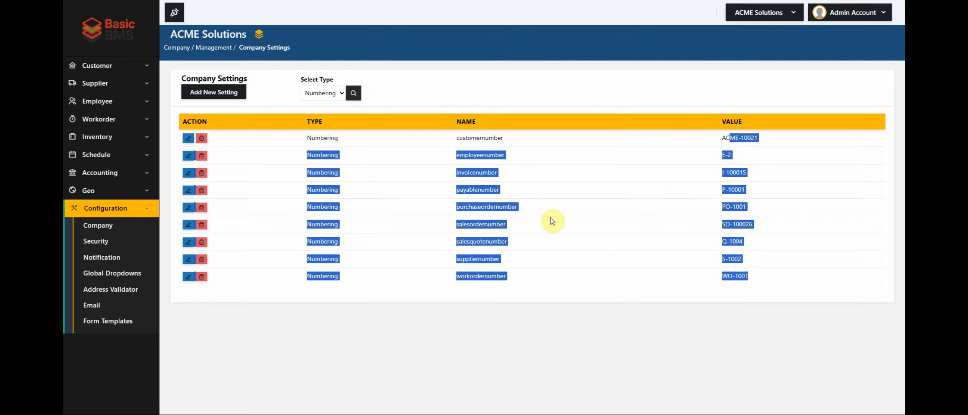
left_click(422, 80)
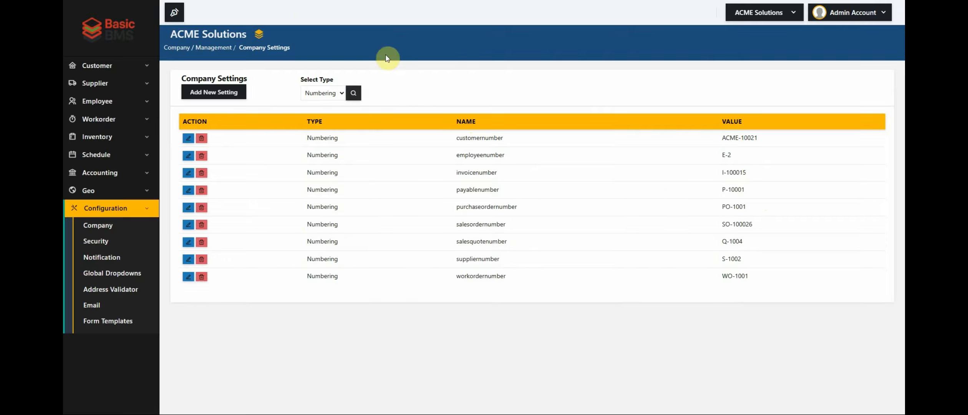